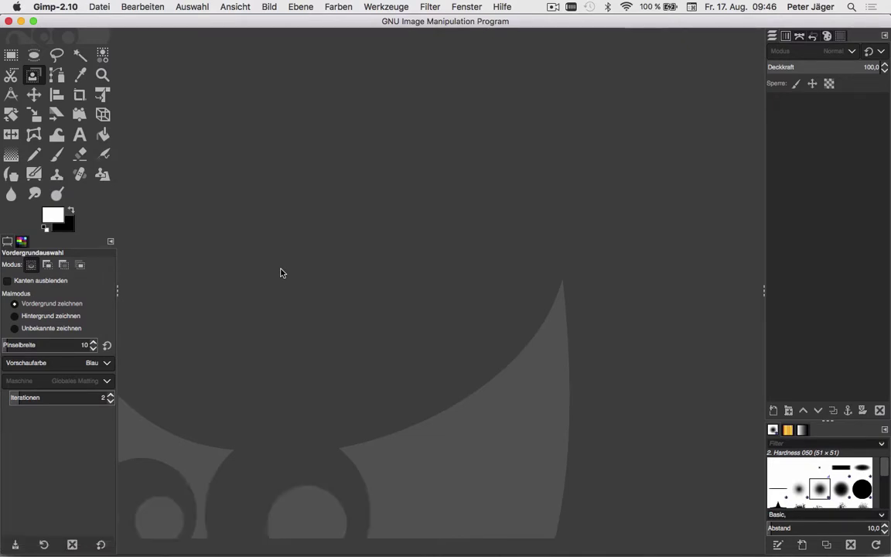
# View GIMP's version information in About Gimp-2.10, then close the About dialog
pyautogui.click(55, 6)
pyautogui.click(61, 21)
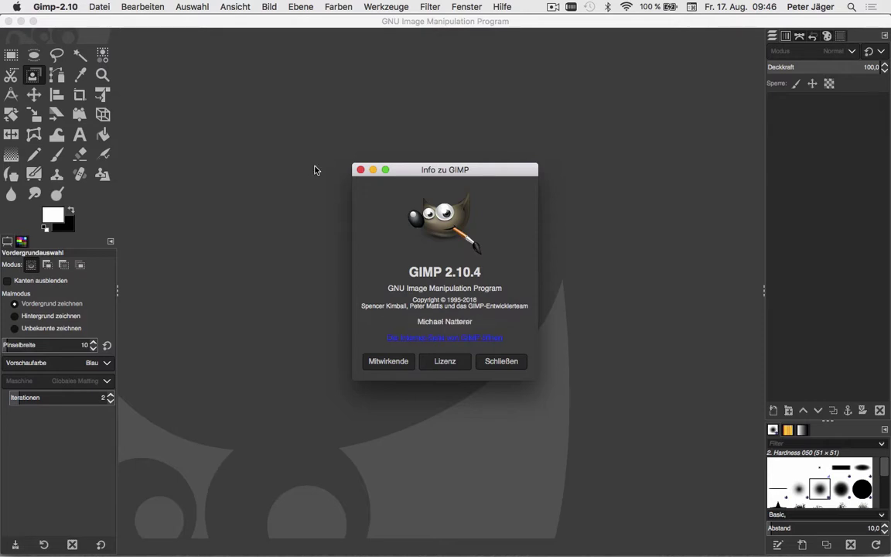
pyautogui.click(361, 170)
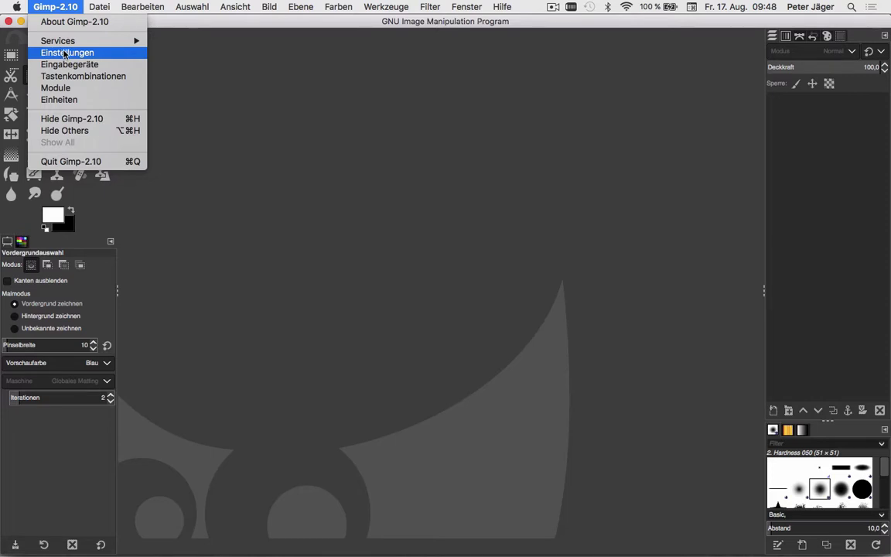
# Open Einstellungen, postpone the developer tools install with Später, and show the Oberfläche page
pyautogui.click(65, 53)
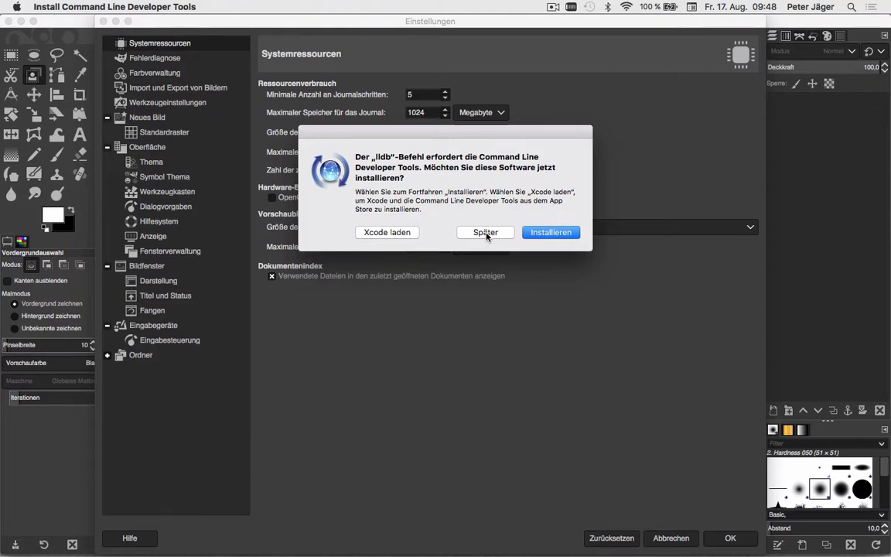
pyautogui.click(486, 232)
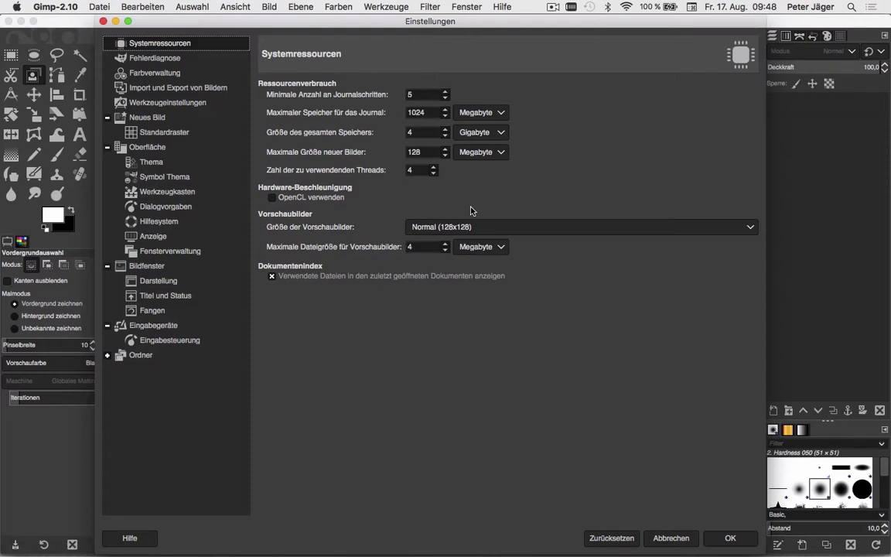
pyautogui.click(159, 148)
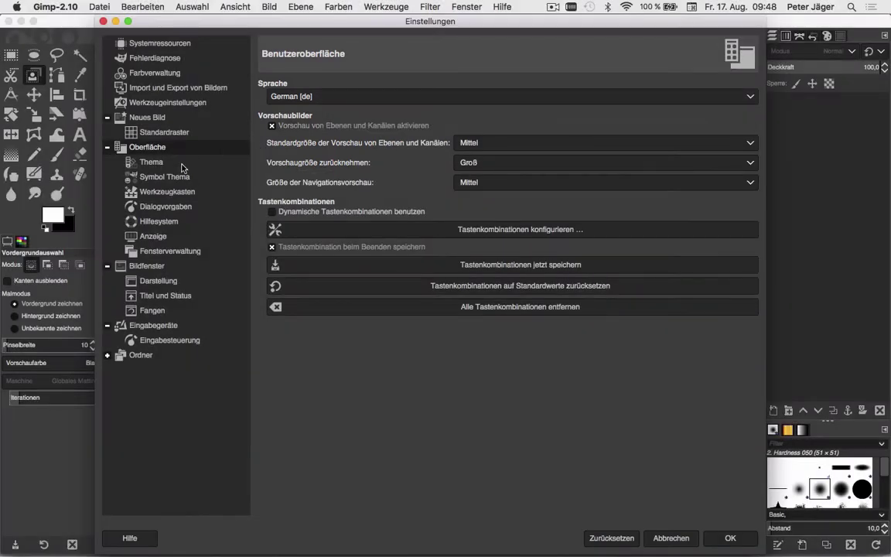
# Preview the Gray and Light interface themes, then settle on the Dark theme
pyautogui.click(162, 167)
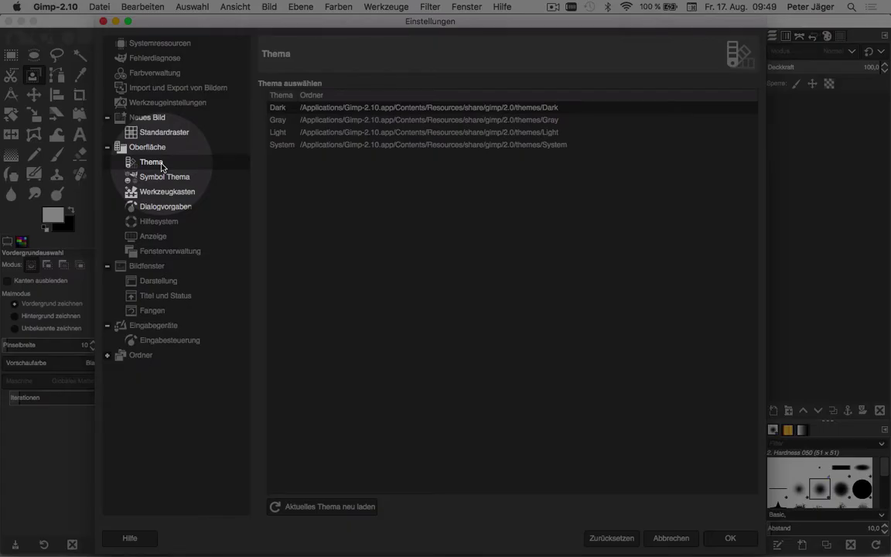
pyautogui.click(325, 121)
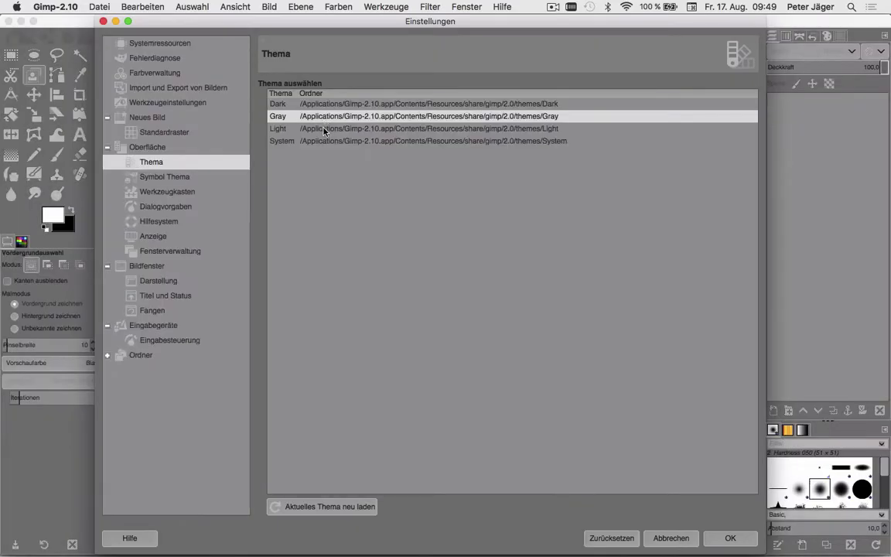
pyautogui.click(324, 131)
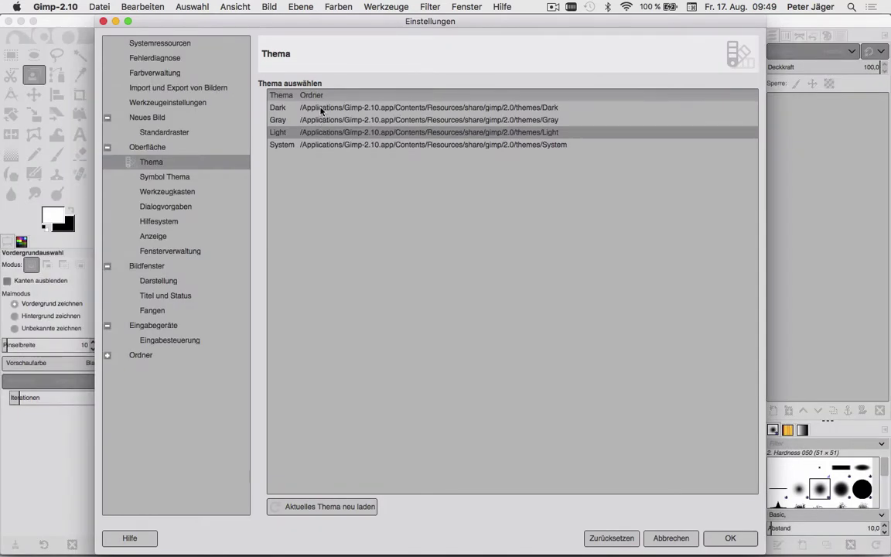
pyautogui.click(322, 108)
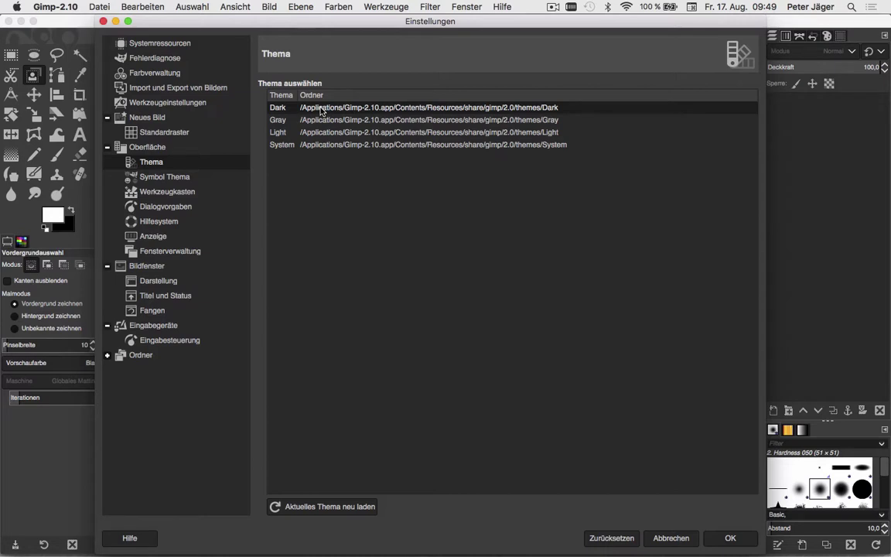
pyautogui.click(159, 178)
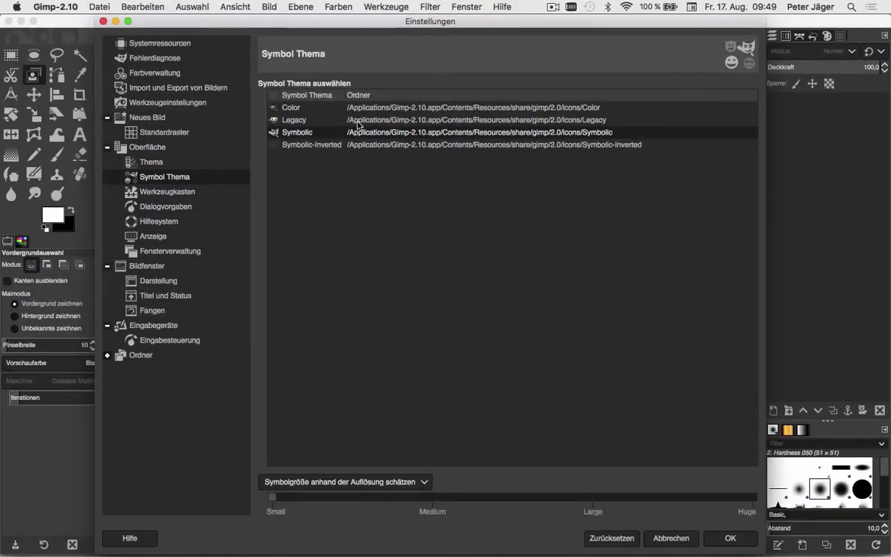
# Preview the Legacy and Color icon themes, then choose Symbolic icons
pyautogui.click(358, 124)
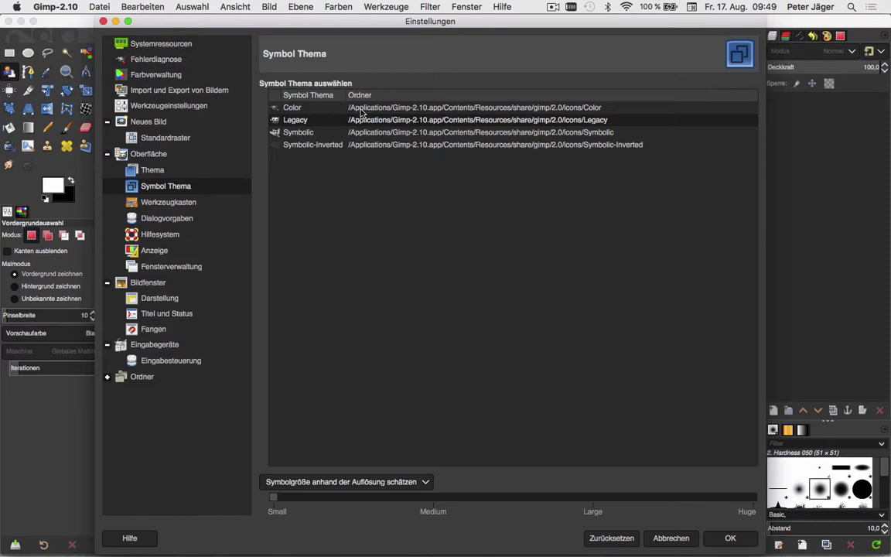
pyautogui.click(361, 111)
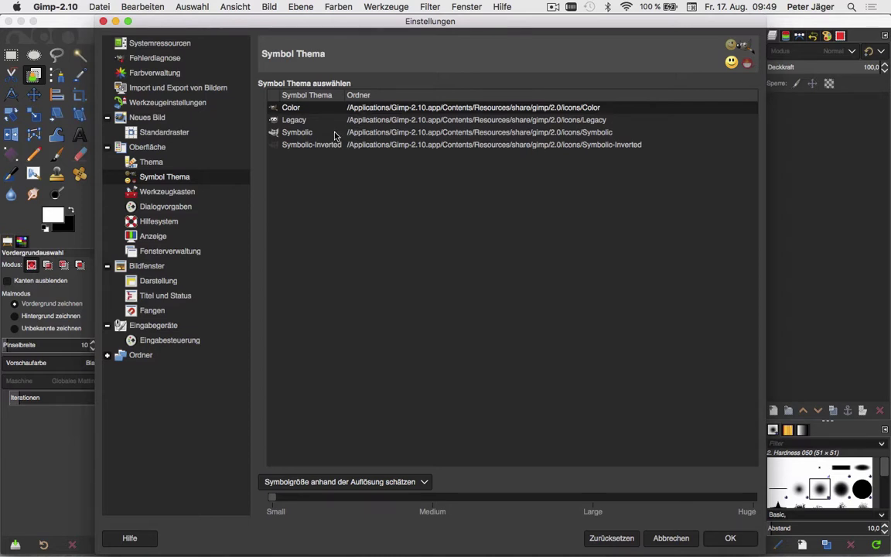
pyautogui.click(335, 136)
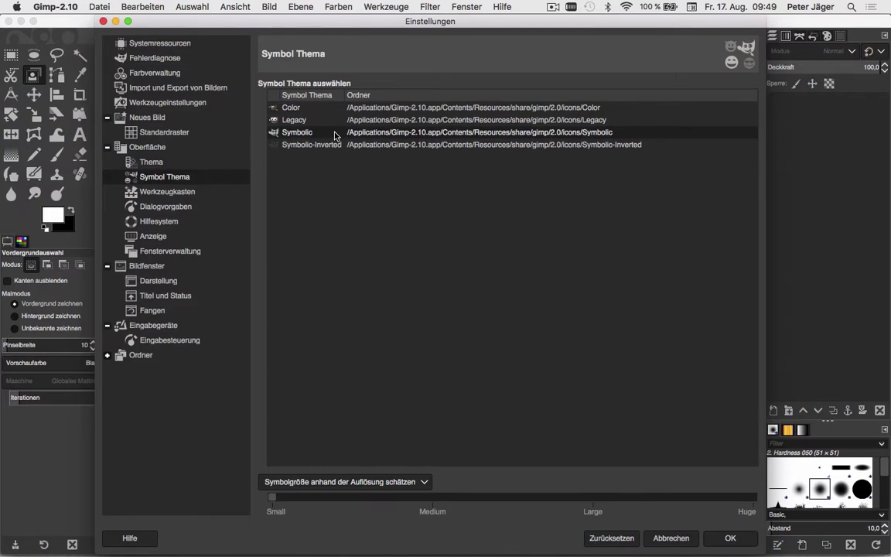
# Show the Farbverwaltung page and list the Graustufen-Profil choices
pyautogui.click(173, 77)
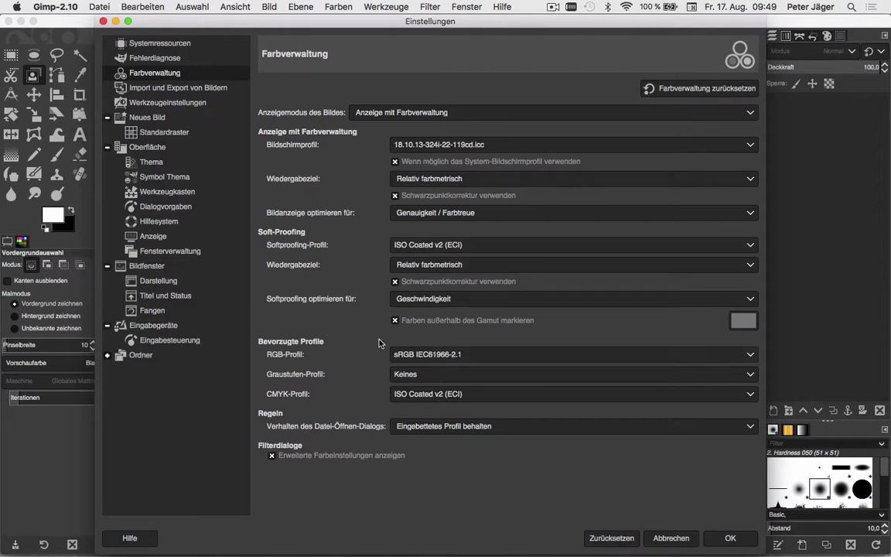
pyautogui.moveTo(749, 376)
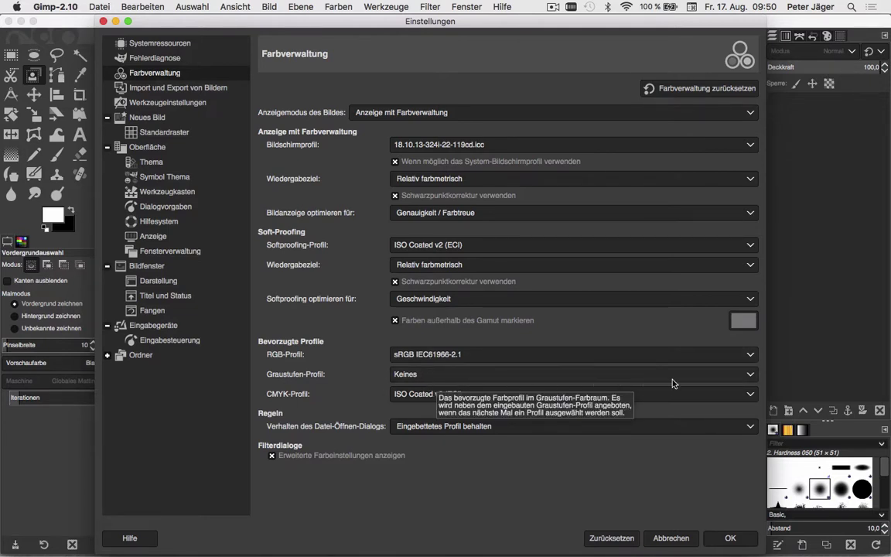
pyautogui.click(750, 376)
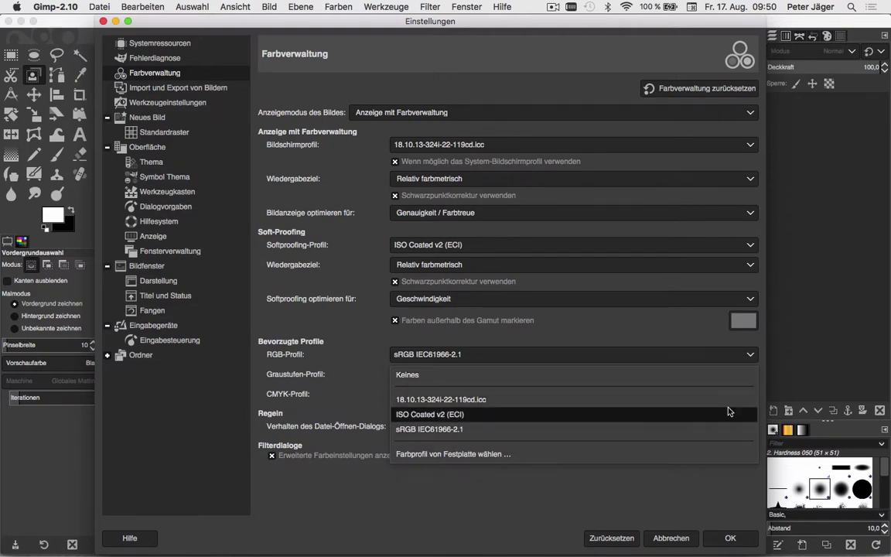
# Load 'Schwarze Druckfarbe - ISO Coated v2 (ECI).icc' from the Desktop as the grayscale profile
pyautogui.click(720, 452)
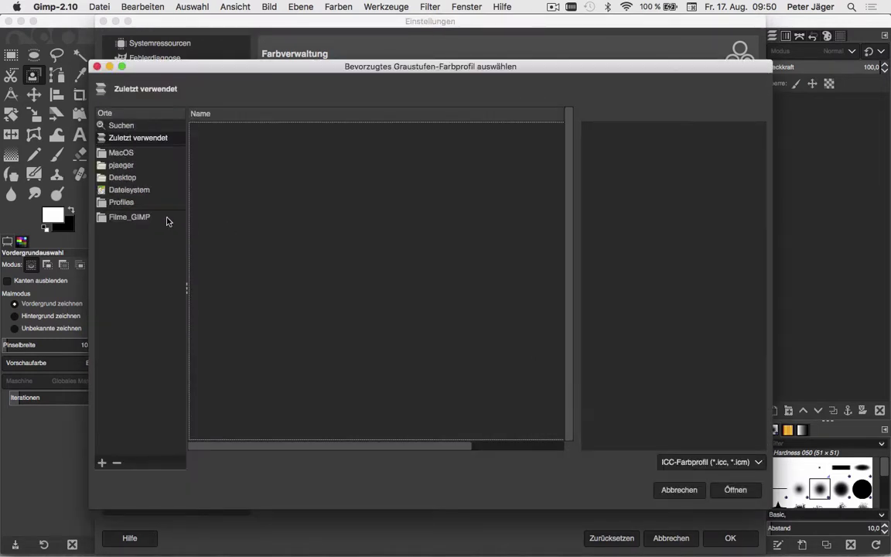
pyautogui.click(123, 177)
pyautogui.click(232, 165)
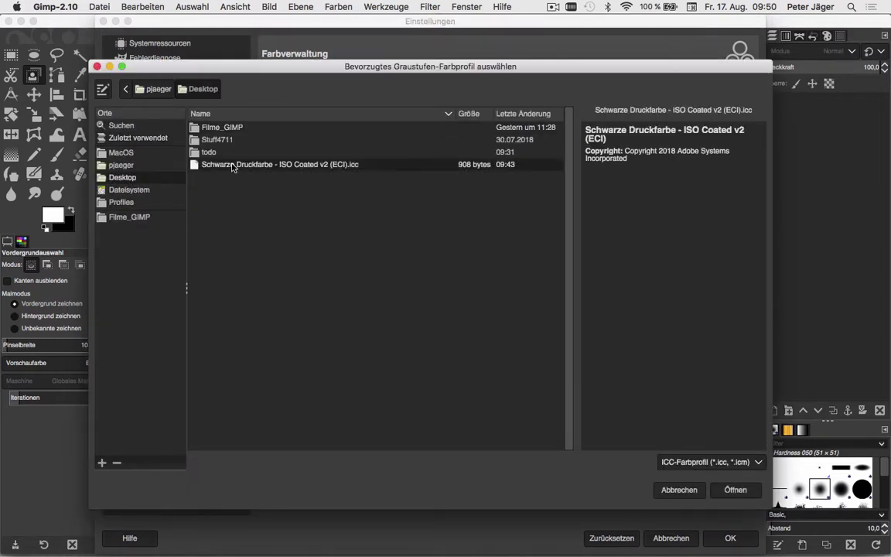
pyautogui.click(731, 489)
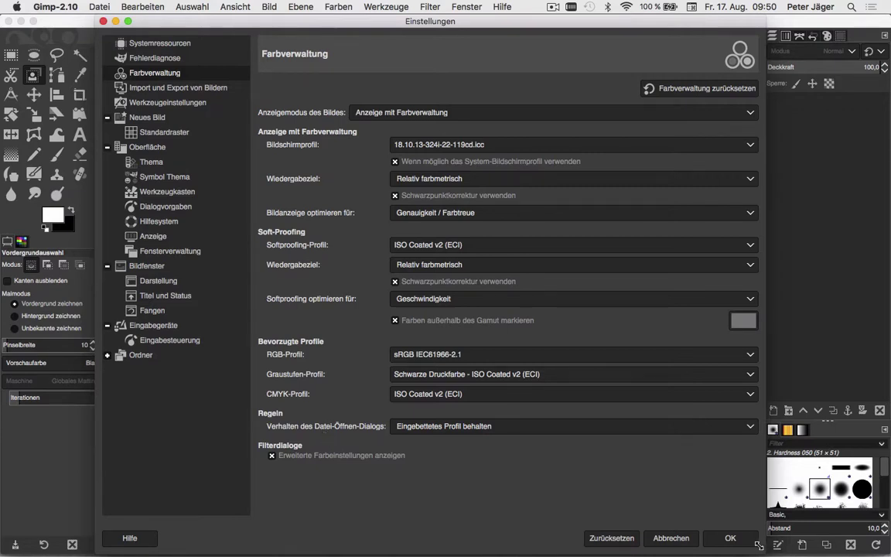
# Save preferences with OK, briefly try multi-window mode, then re-enable Einzelfenster-Modus full-screen
pyautogui.click(730, 539)
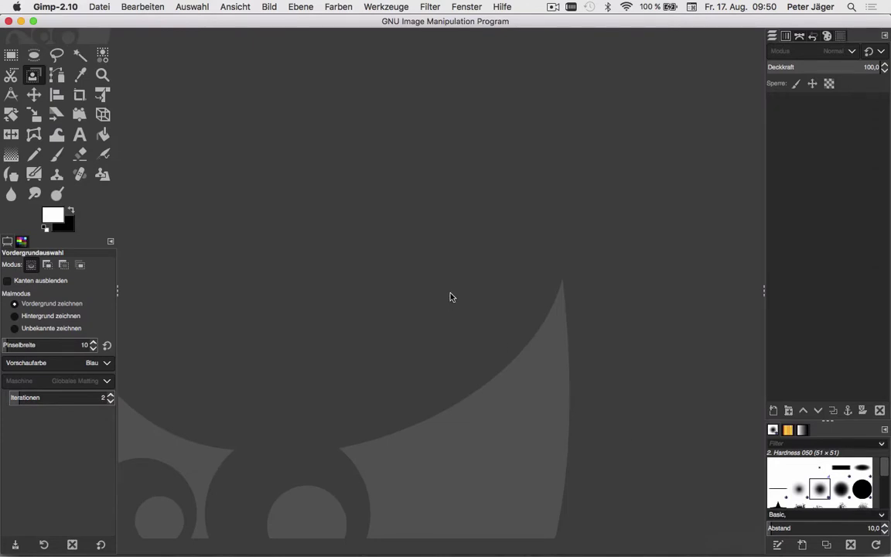
pyautogui.click(456, 4)
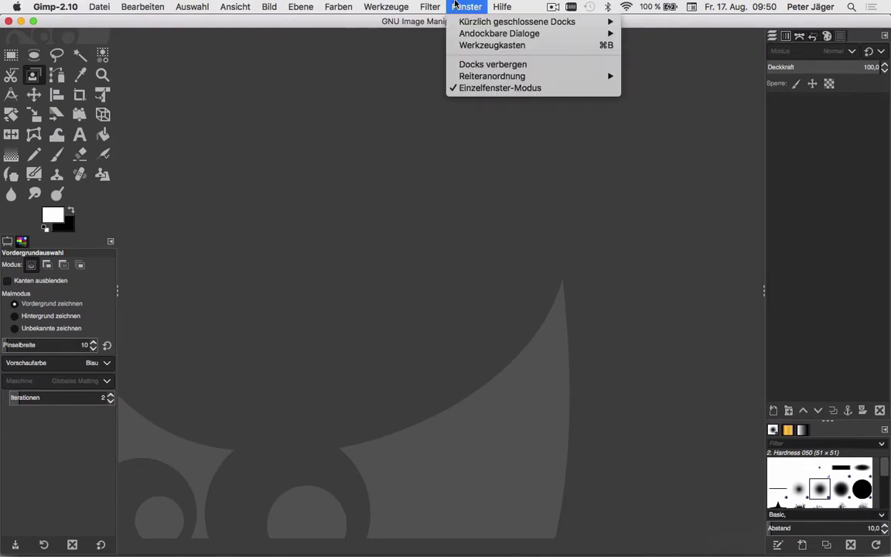
pyautogui.click(467, 89)
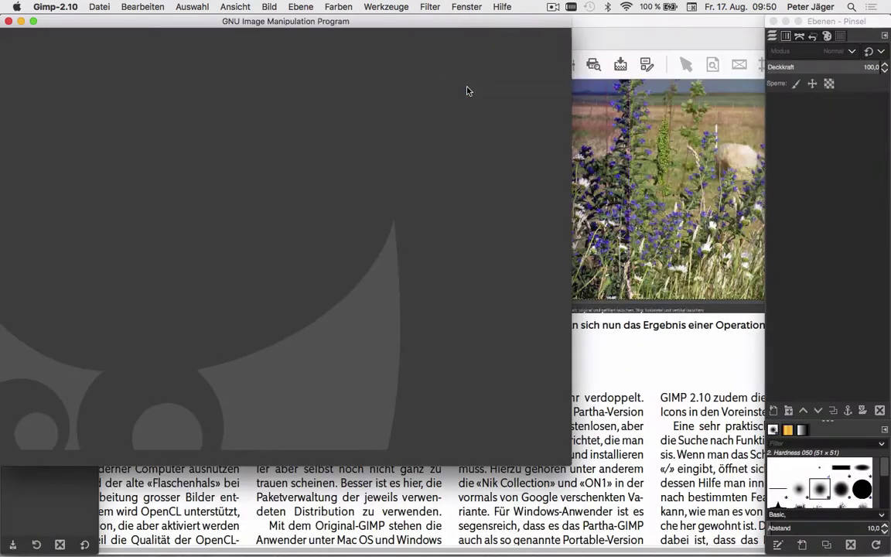
pyautogui.moveTo(373, 29); pyautogui.dragTo(476, 31)
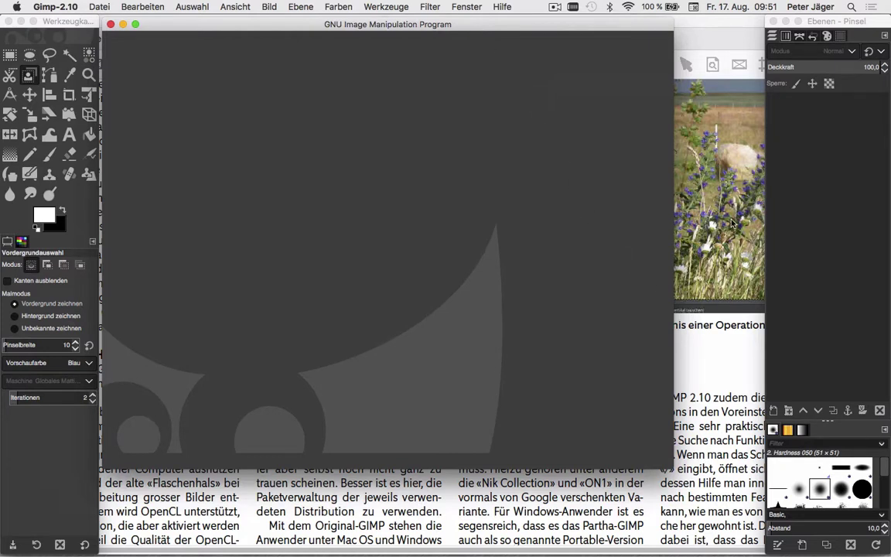
pyautogui.click(460, 5)
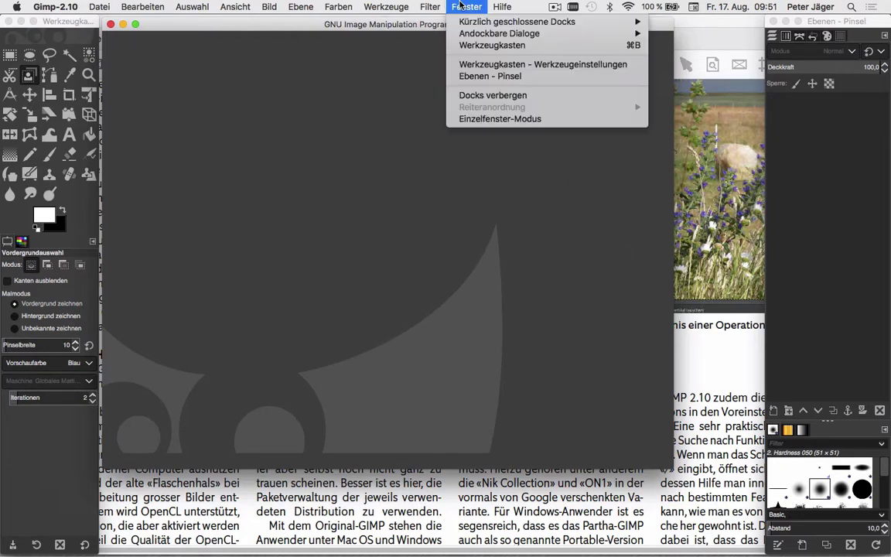
pyautogui.click(475, 118)
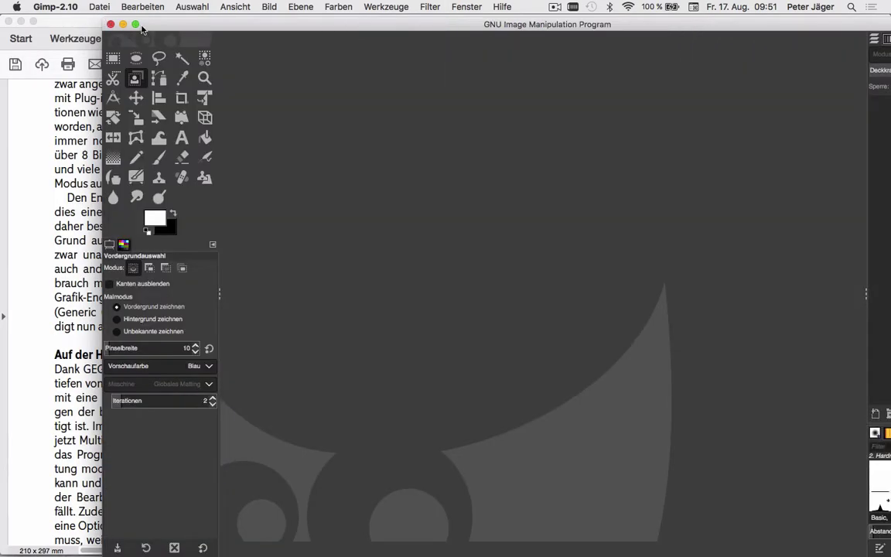
pyautogui.click(136, 25)
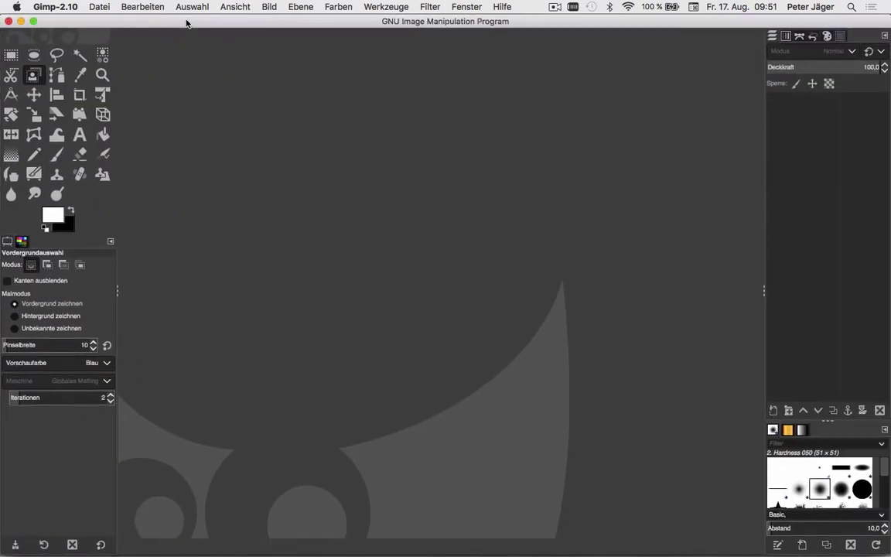